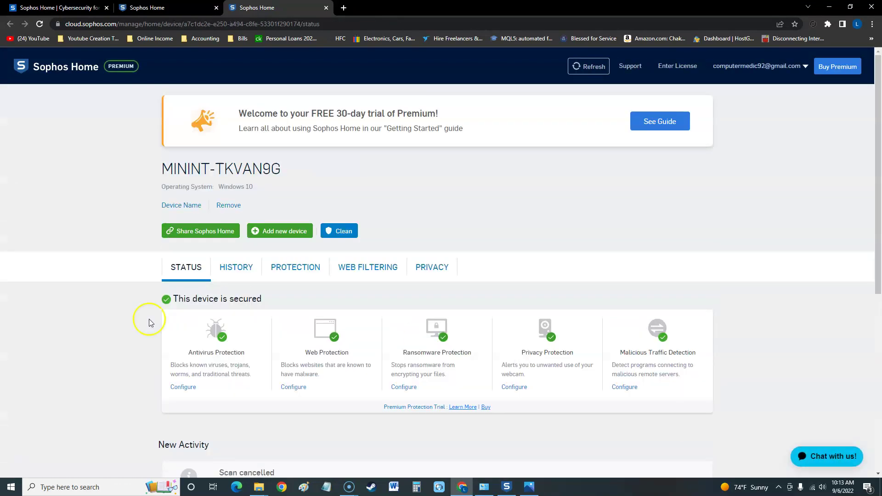
Step: Open the Antivirus Protection configuration for the device and enable the scheduled scan
click(183, 389)
scroll(365, 360, down, 2)
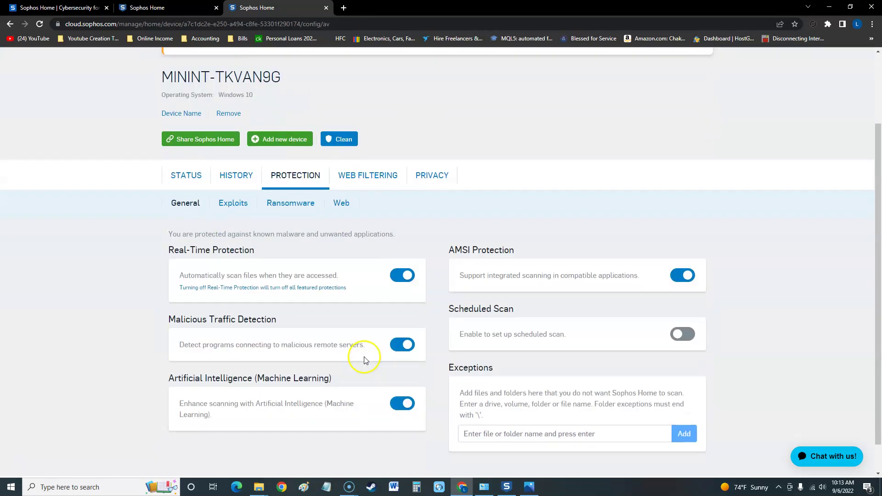
scroll(380, 361, down, 1)
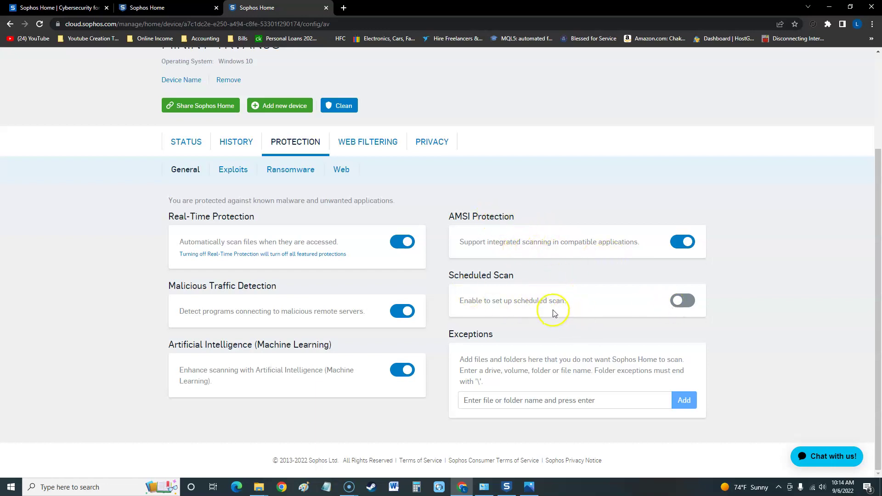
click(681, 300)
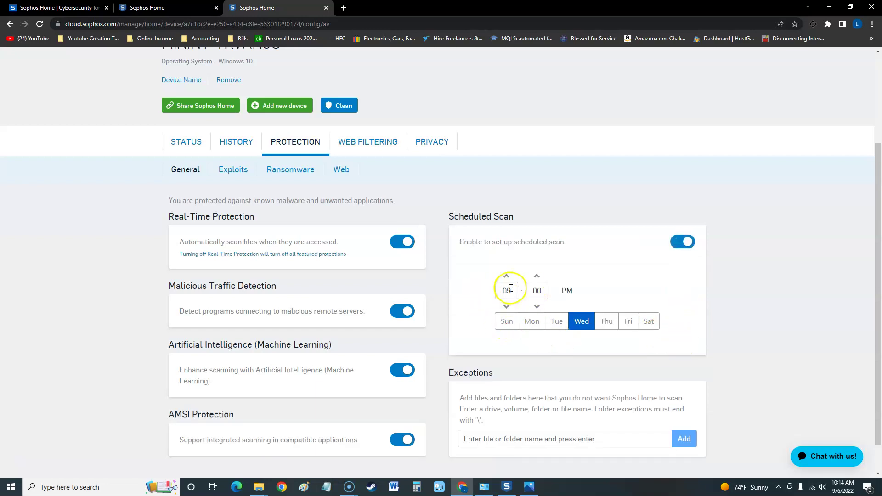
scroll(590, 335, down, 1)
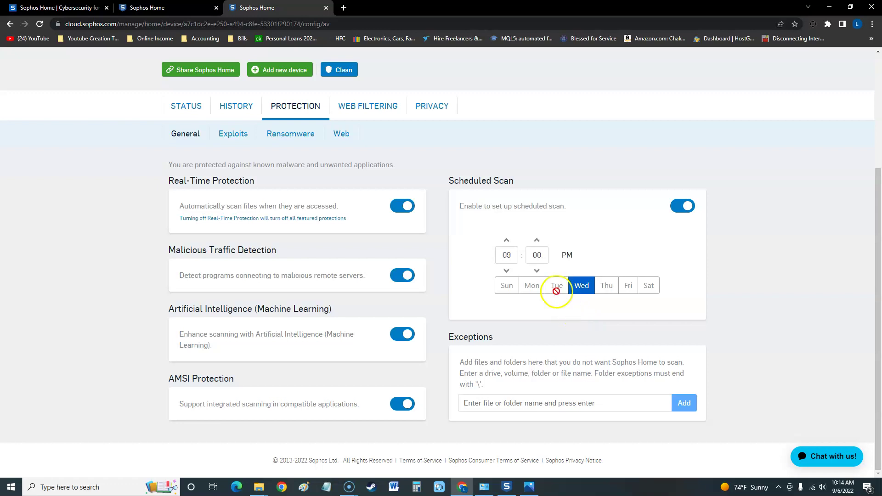
click(540, 403)
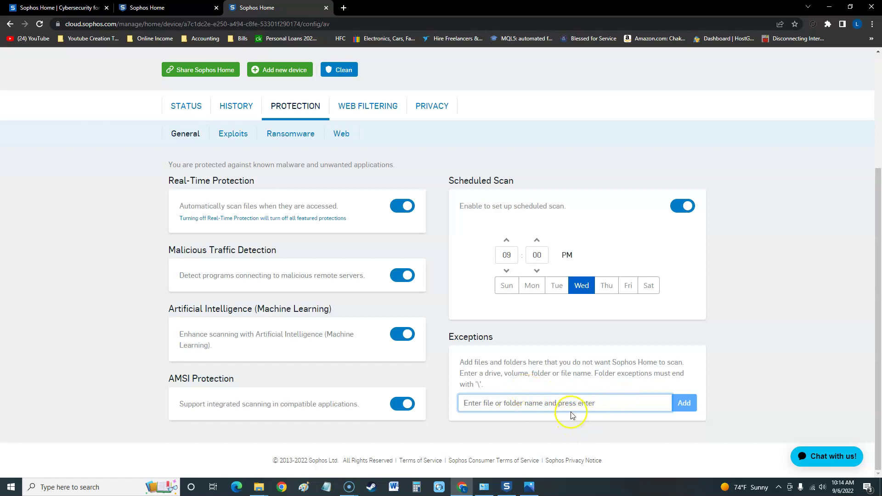
Step: Review the Exploits and Ransomware protection settings, including the advanced ransomware options, and return to the device status
click(237, 140)
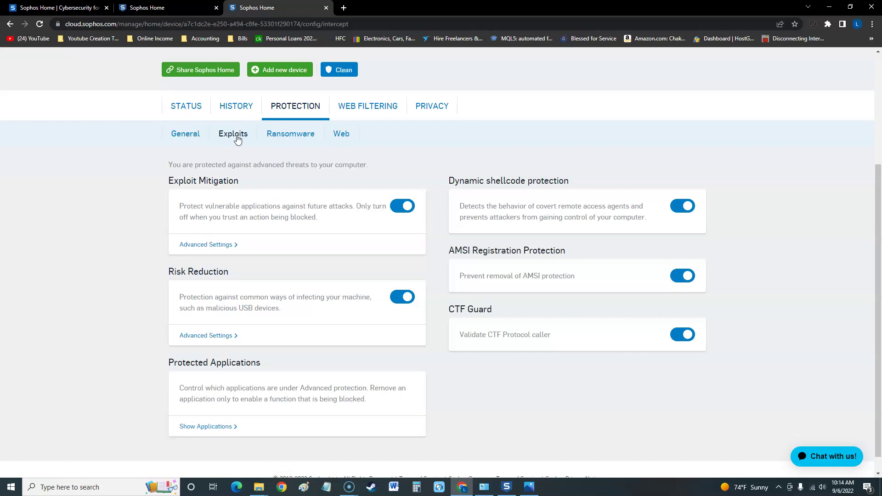
click(283, 139)
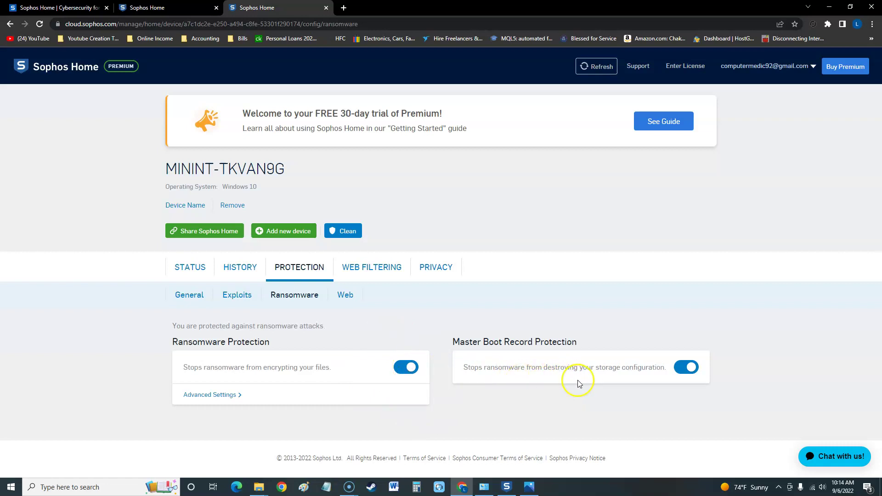
click(211, 397)
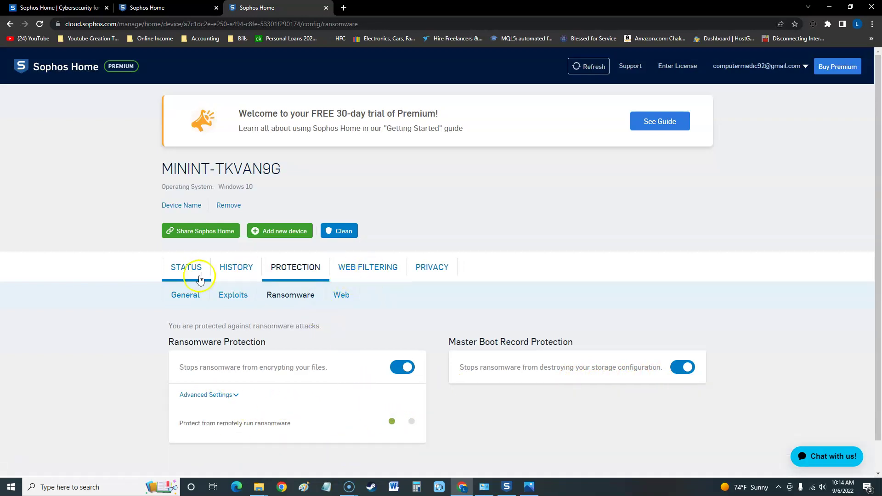
click(187, 269)
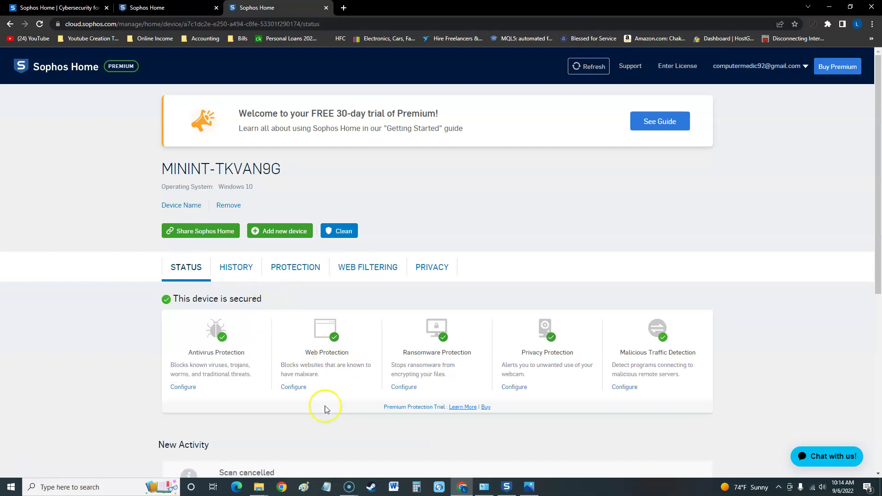
Step: Examine the Web Protection configuration, including Safe Online Banking and Website Exceptions, and return to the device status
click(507, 486)
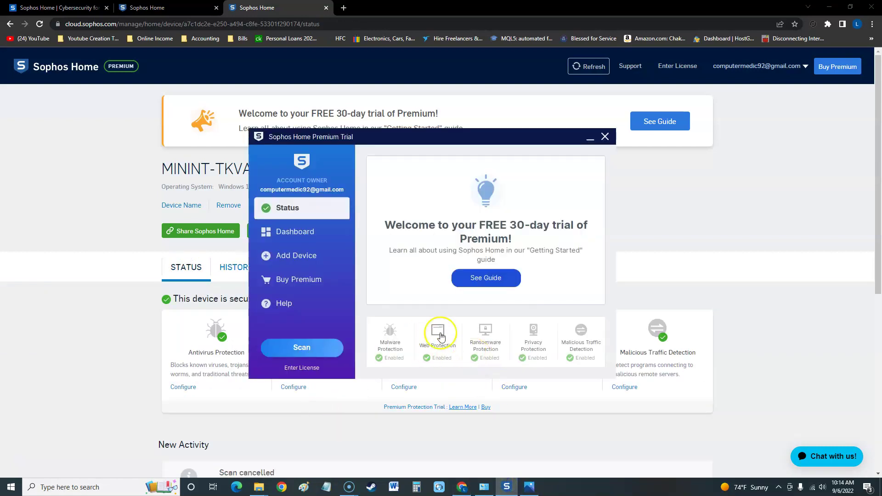
click(372, 423)
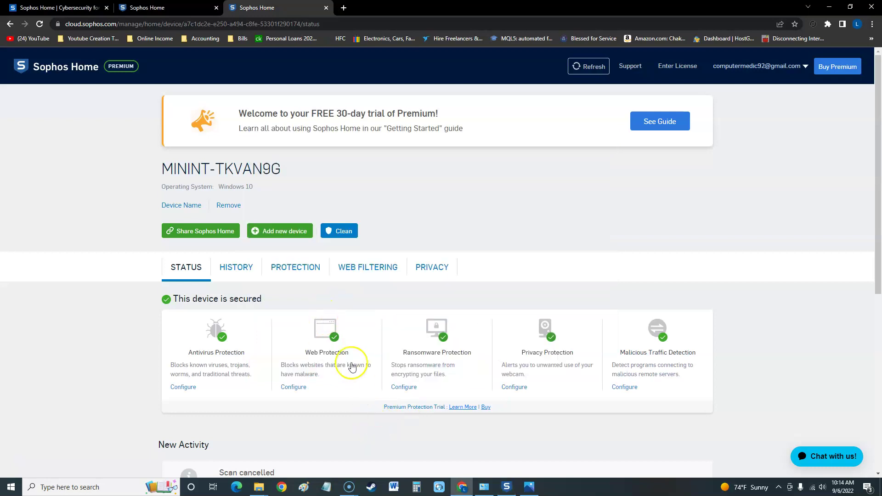
click(301, 387)
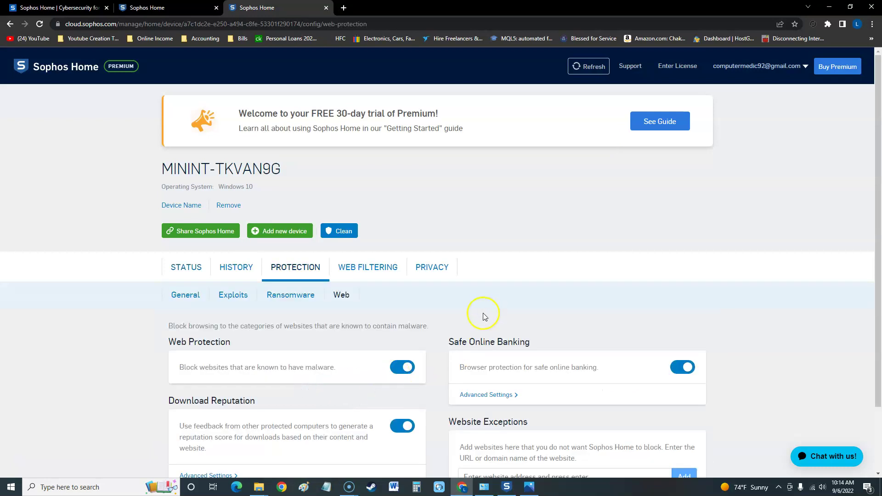
scroll(551, 319, down, 2)
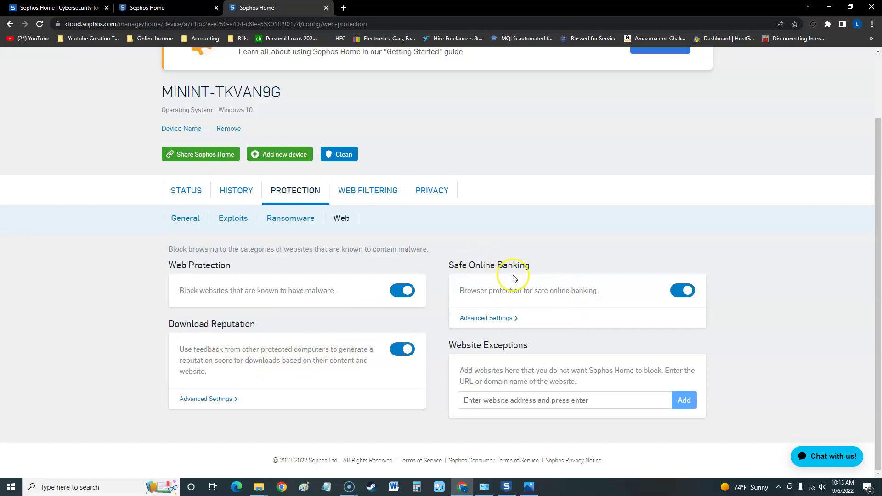
click(583, 400)
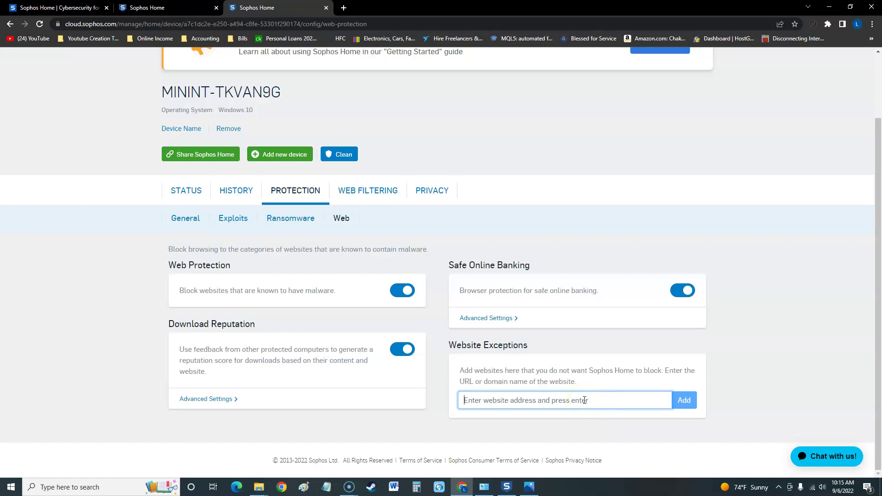
click(191, 197)
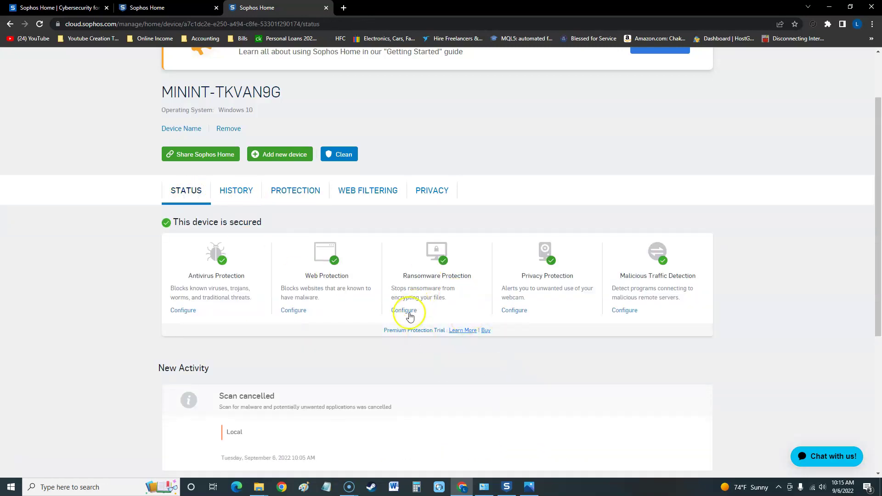
Step: View the Ransomware Protection and Privacy Protection configurations from the device status page
click(409, 314)
click(197, 261)
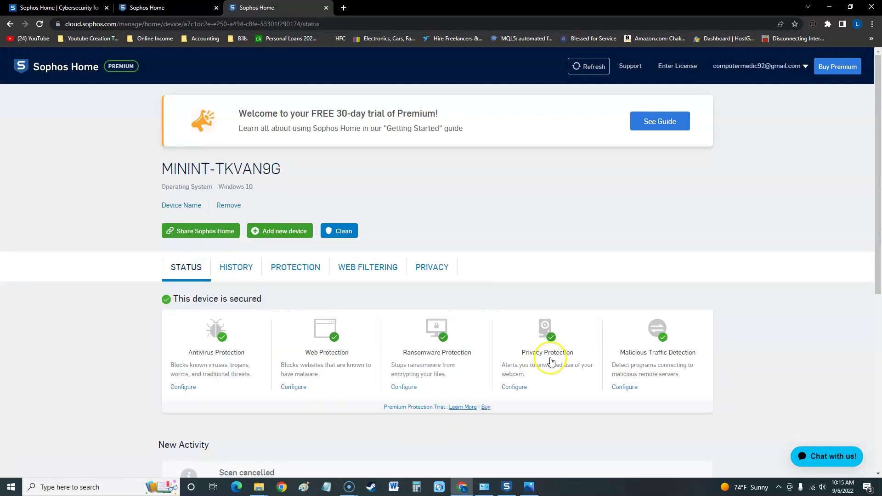
click(549, 362)
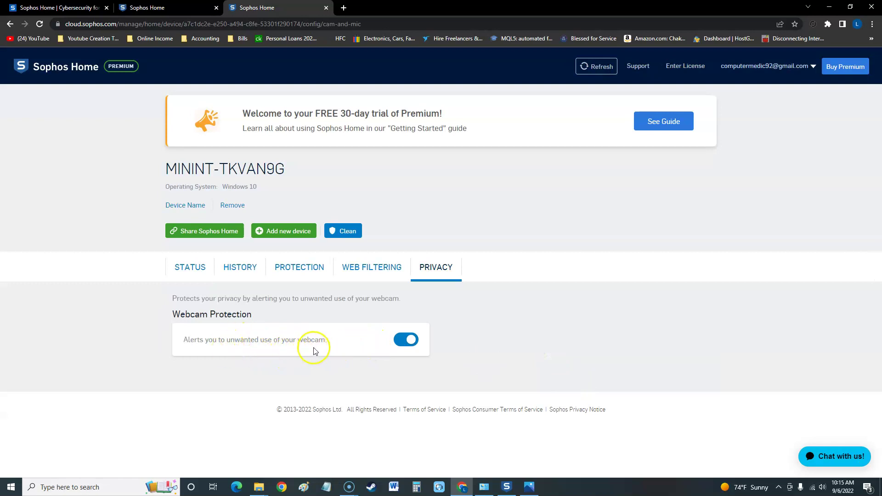
click(198, 275)
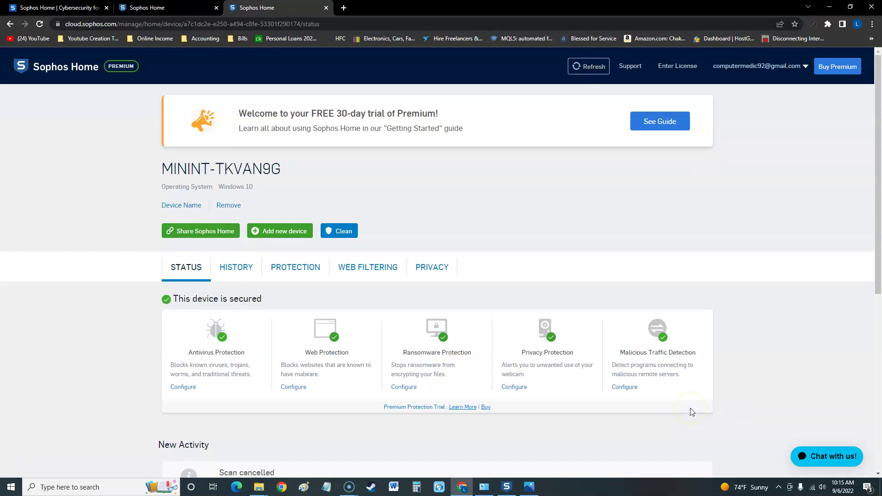
Step: Look through the general protection settings for Malicious Traffic Detection and return to the device status
click(658, 344)
scroll(691, 389, down, 3)
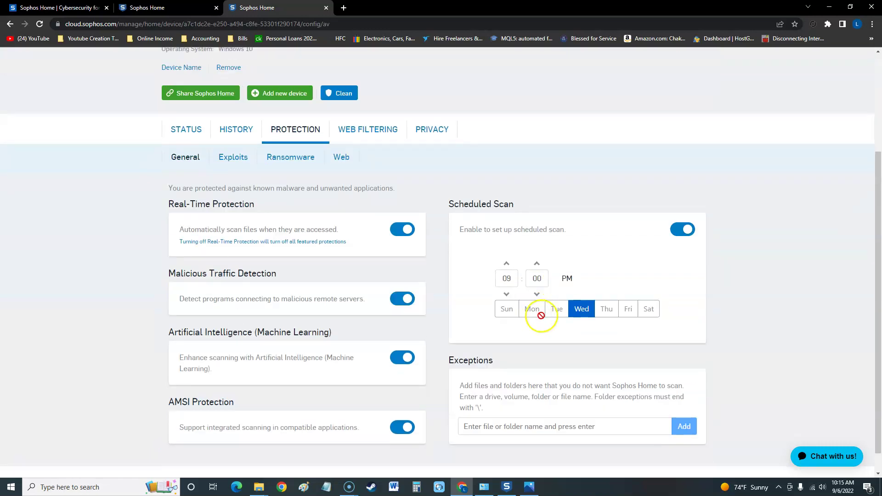
scroll(363, 306, down, 1)
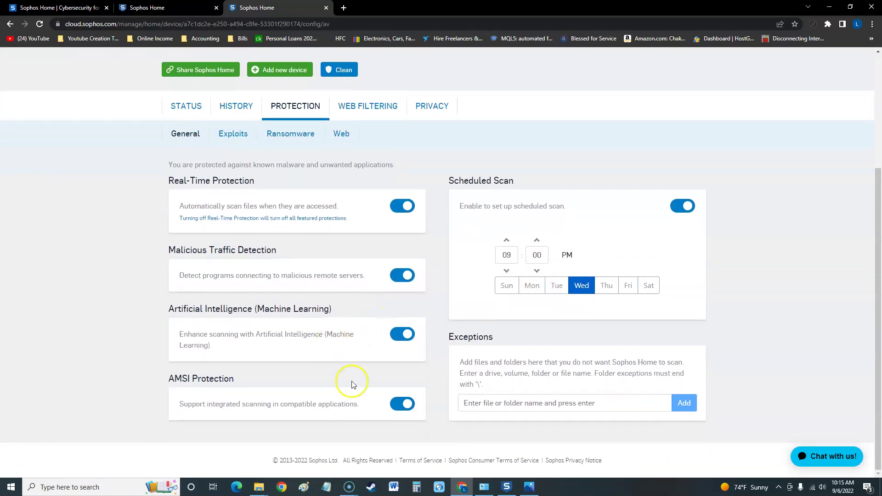
scroll(528, 384, up, 2)
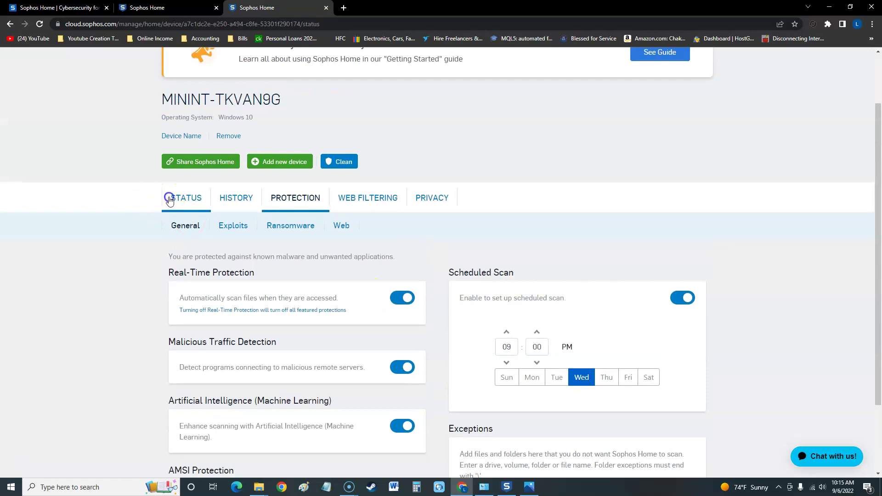
click(168, 198)
scroll(570, 370, up, 2)
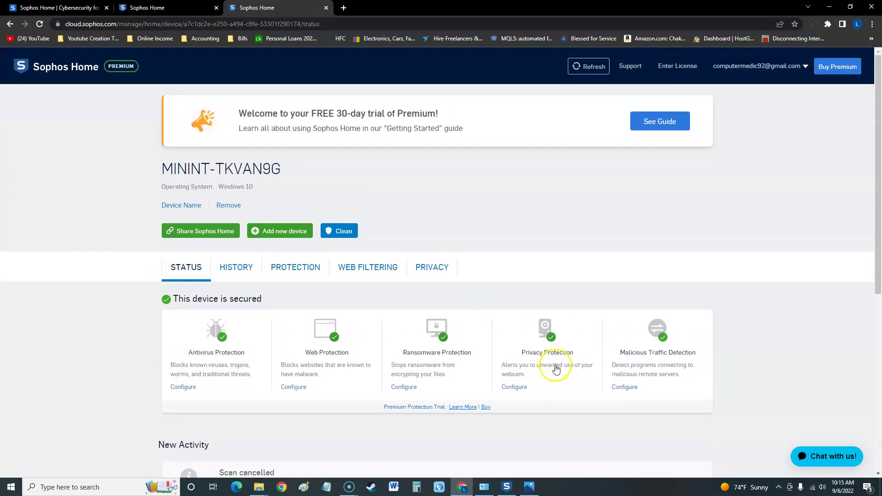
Step: View the Add Device options, select the shareable install link, and close the dialog
scroll(548, 368, down, 1)
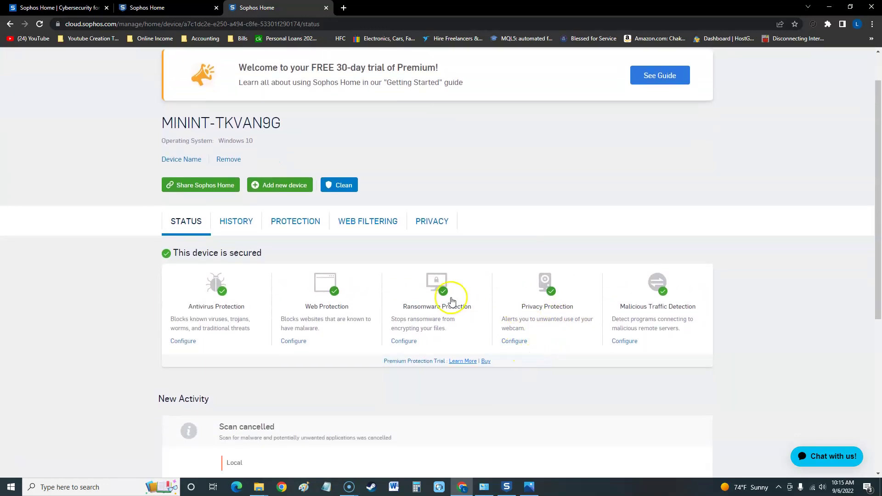
click(277, 189)
click(390, 332)
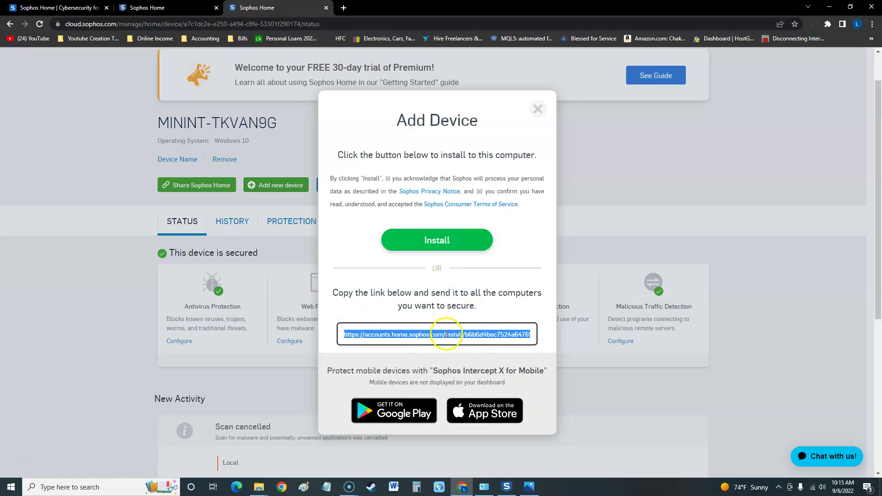
click(537, 109)
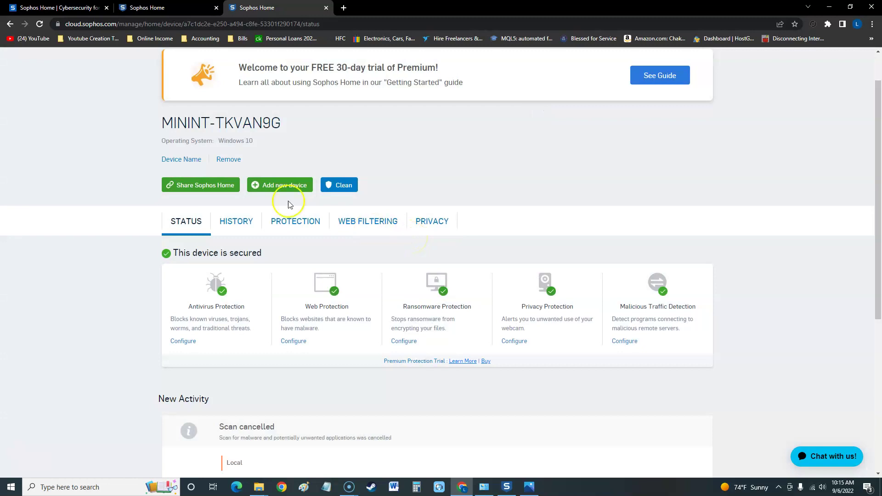
Step: Request a malware scan of the device from the web dashboard
click(335, 189)
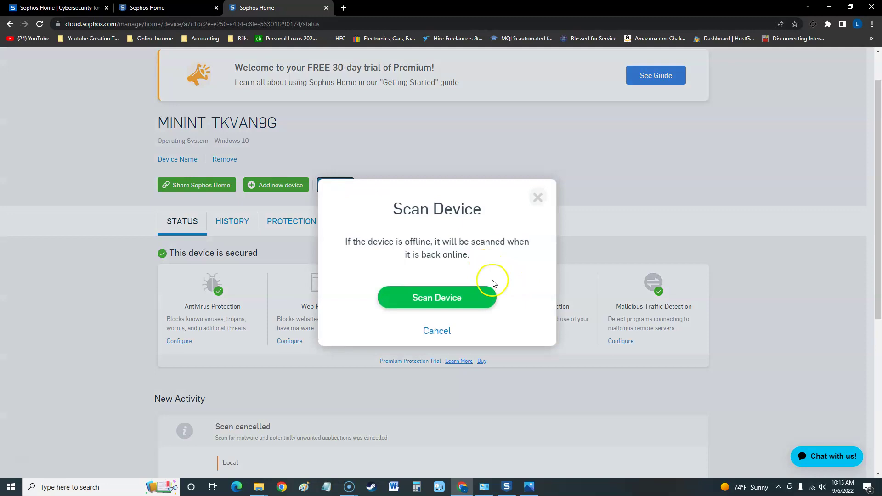
click(445, 300)
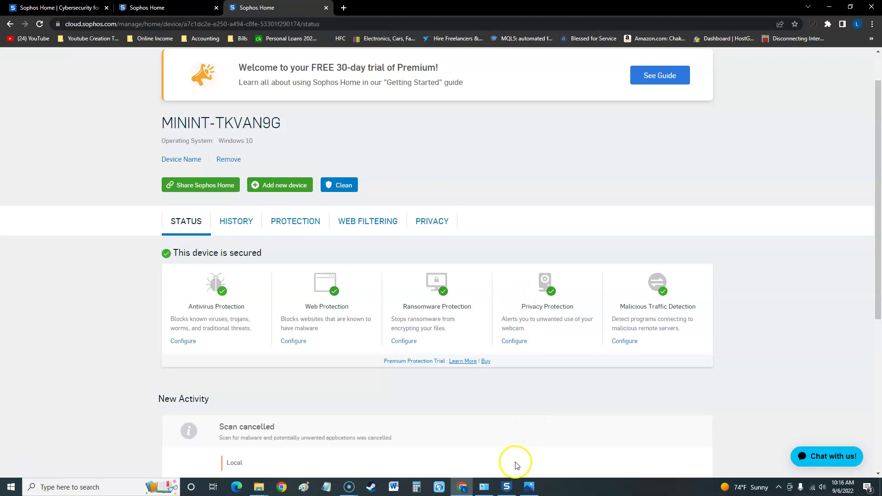
Step: Switch to the Sophos Home desktop app, start a scan of this computer, and return to the web dashboard
click(507, 487)
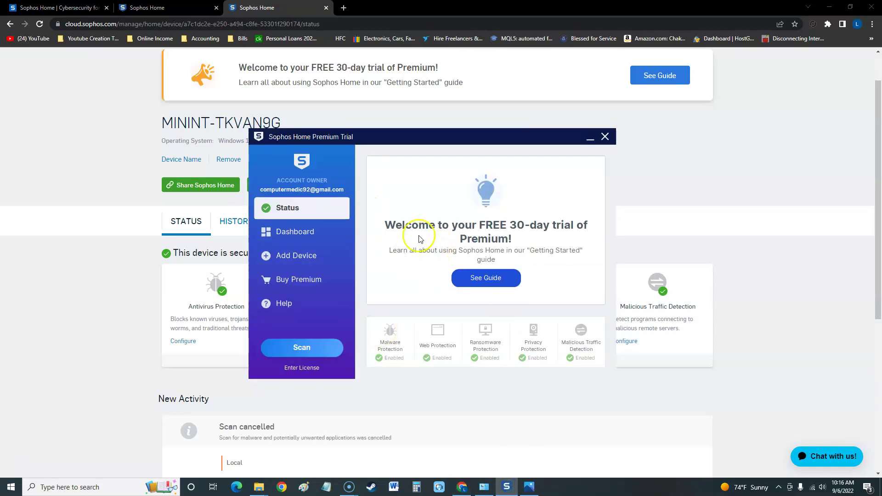
drag(414, 145, 414, 139)
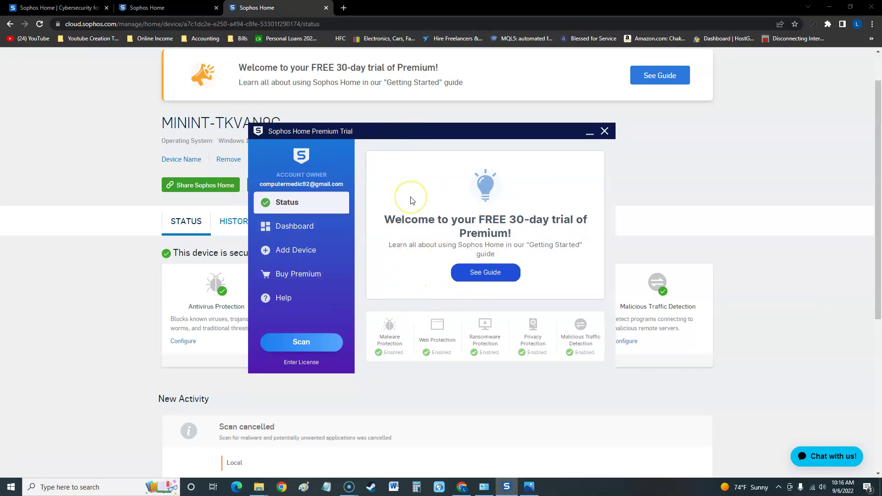
click(301, 344)
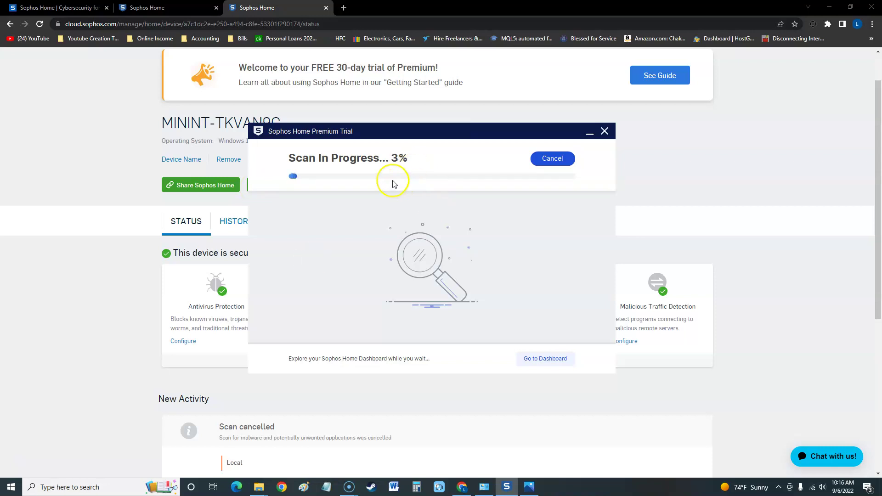
click(589, 132)
click(507, 487)
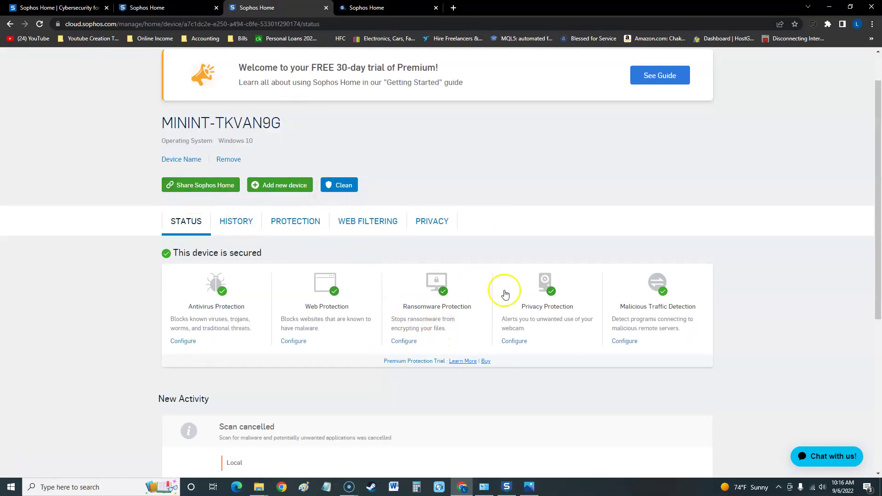
Step: Review the device's New Activity list and check the running scan's progress in the desktop app
scroll(506, 304, down, 4)
scroll(505, 313, down, 2)
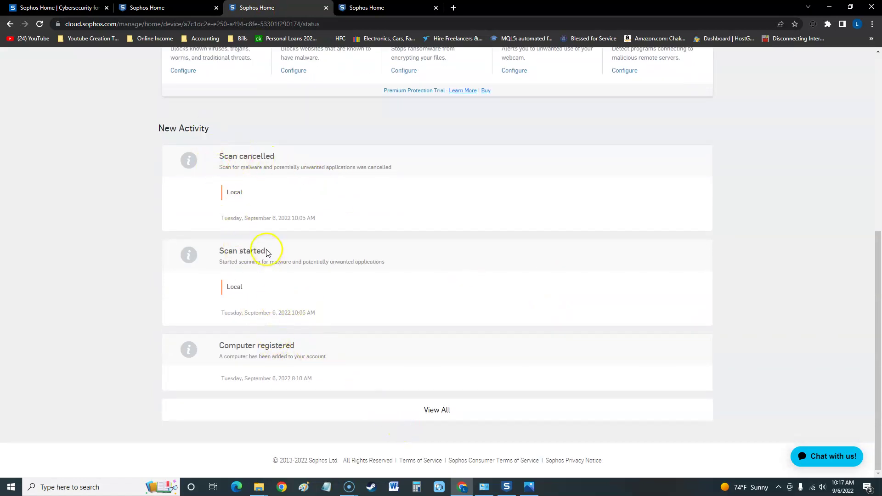
scroll(277, 254, up, 7)
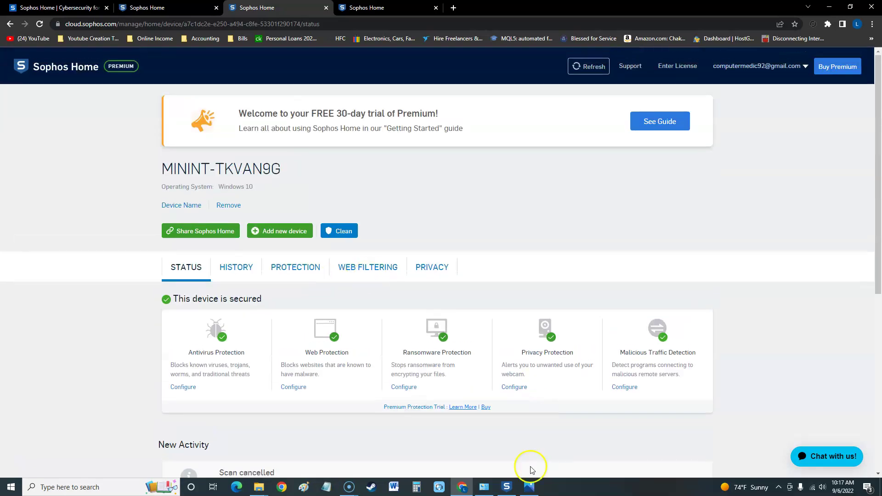
click(508, 488)
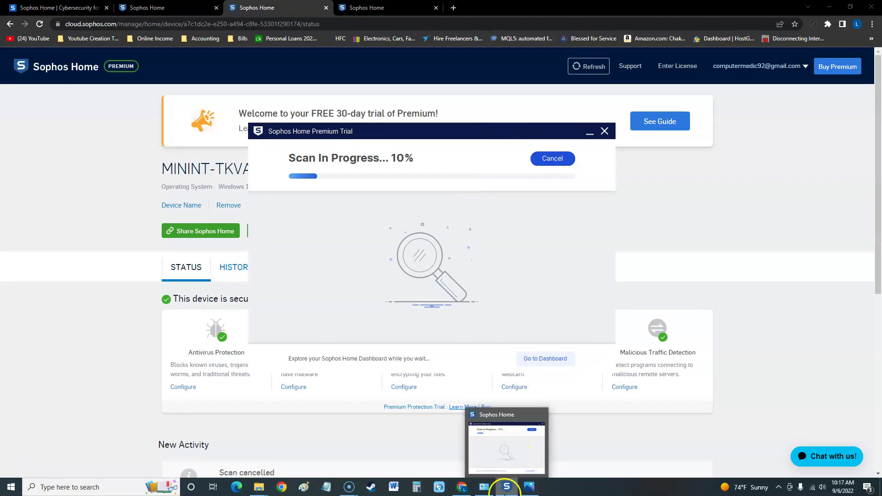
click(743, 231)
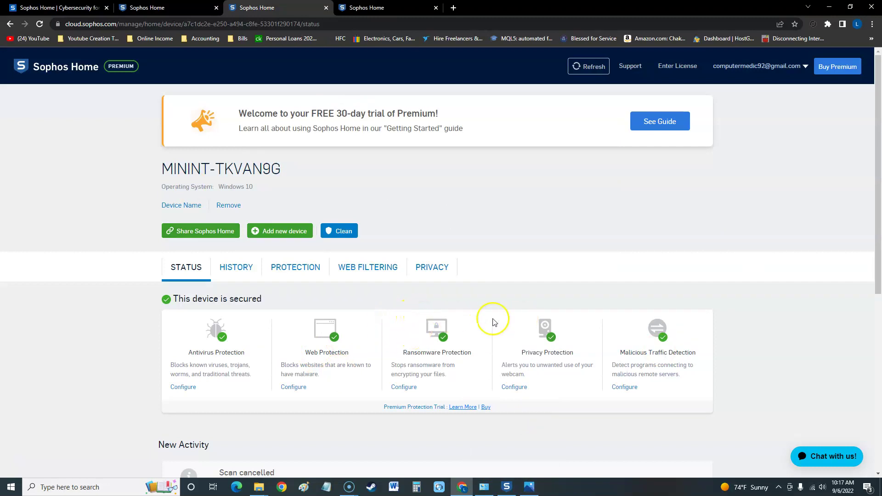
scroll(493, 321, down, 2)
scroll(494, 322, up, 1)
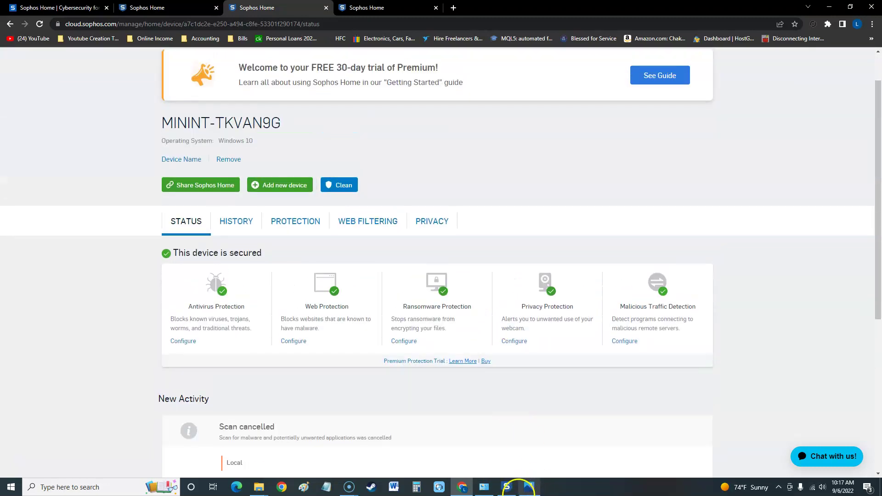
Step: Switch to the Photos app and view the saved review images "hands on.png" and "lab results 2.png"
click(506, 487)
click(529, 487)
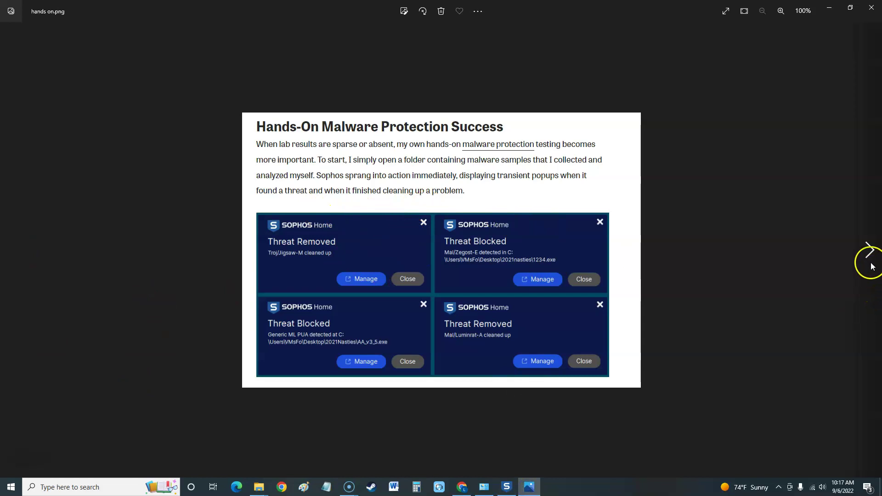
click(874, 275)
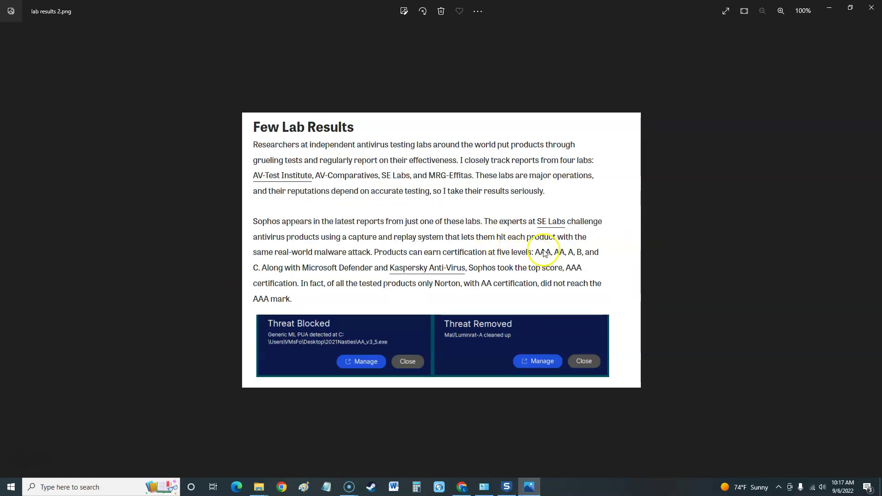